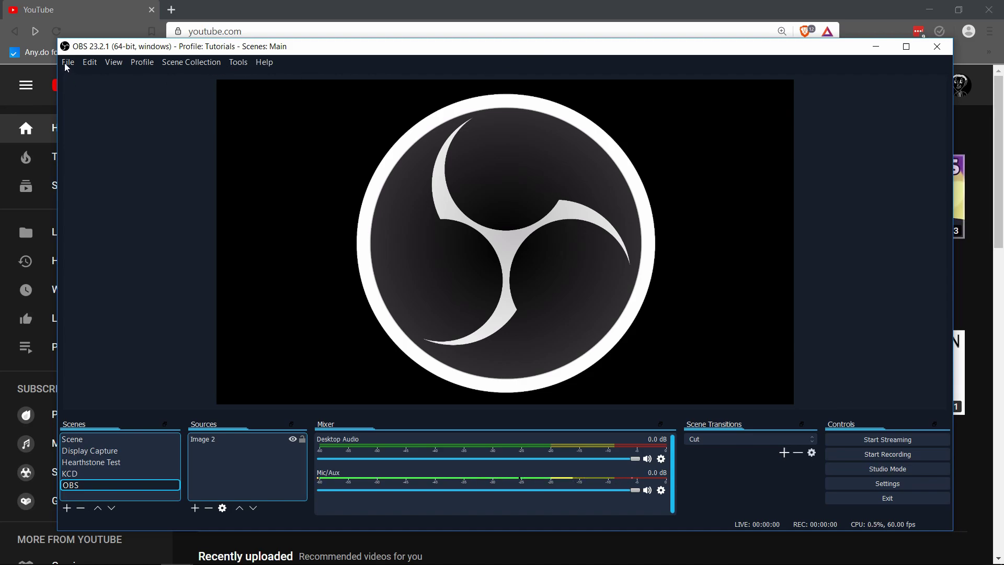
- Open OBS Settings from the File menu on the Stream page, where Twitch is the service
left_click(67, 62)
left_click(85, 109)
key("Down")
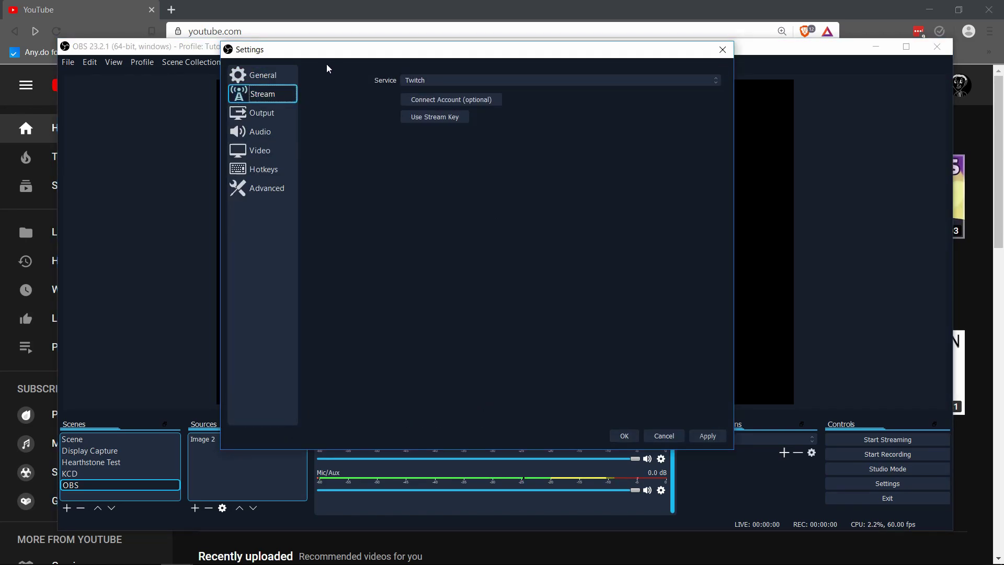
left_click_drag(306, 57, 304, 91)
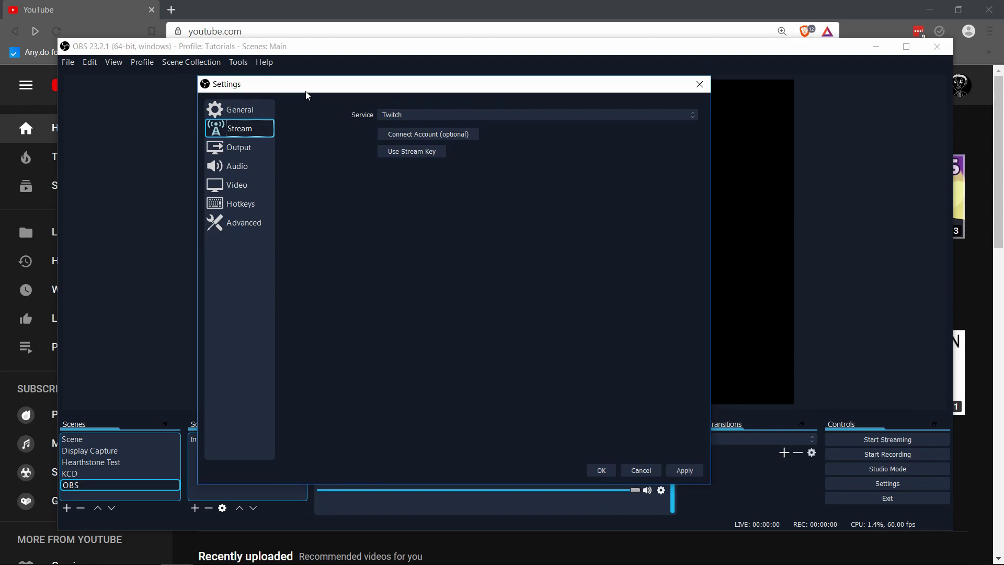
- Choose YouTube / YouTube Gaming as the service with the Primary YouTube ingest server
left_click(408, 116)
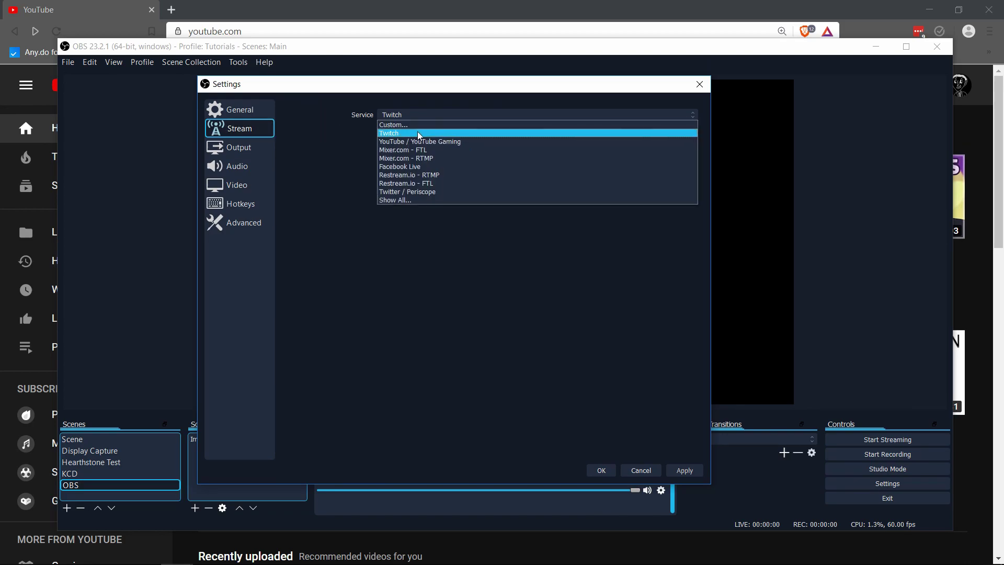
left_click(430, 142)
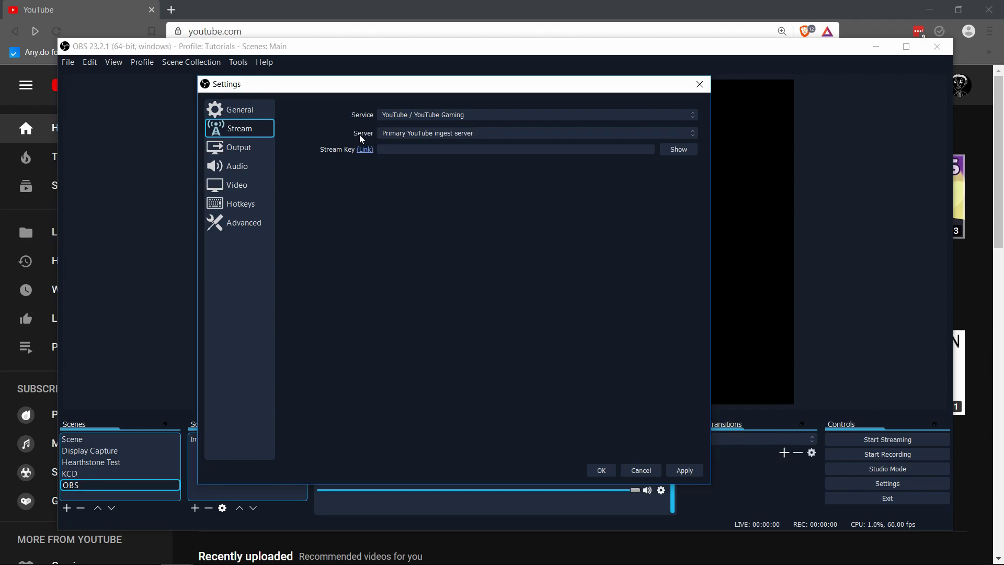
left_click(392, 137)
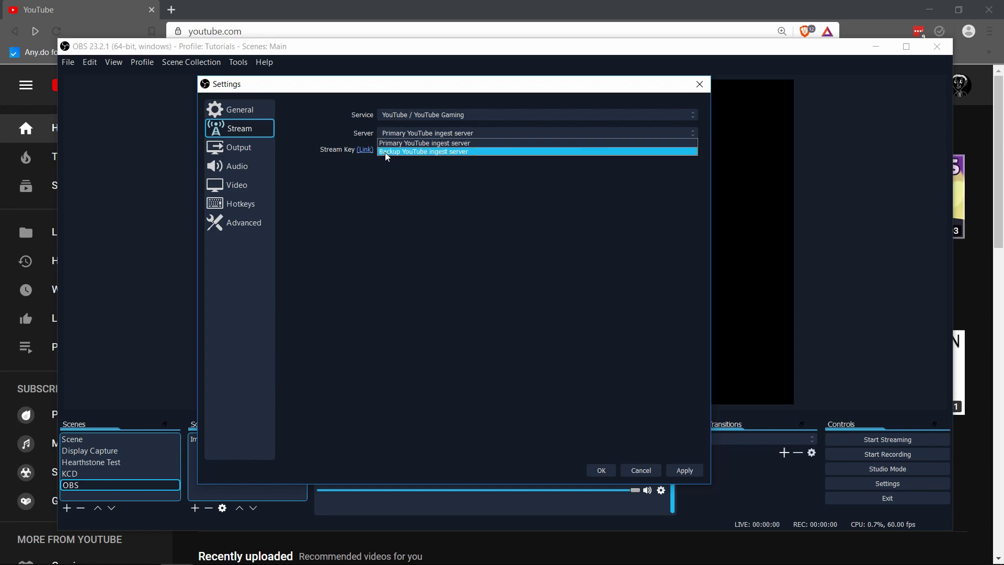
left_click(482, 166)
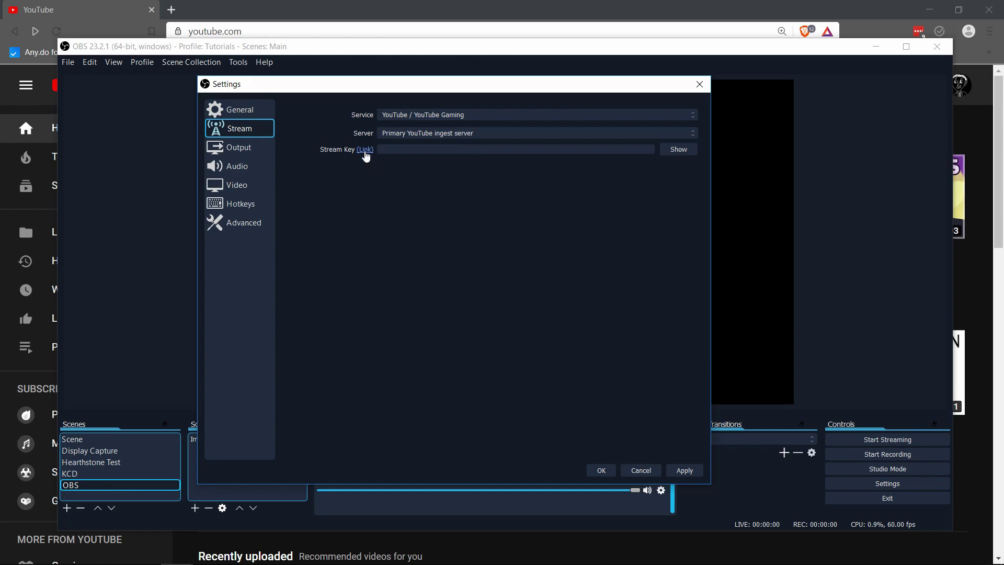
left_click_drag(341, 85, 346, 97)
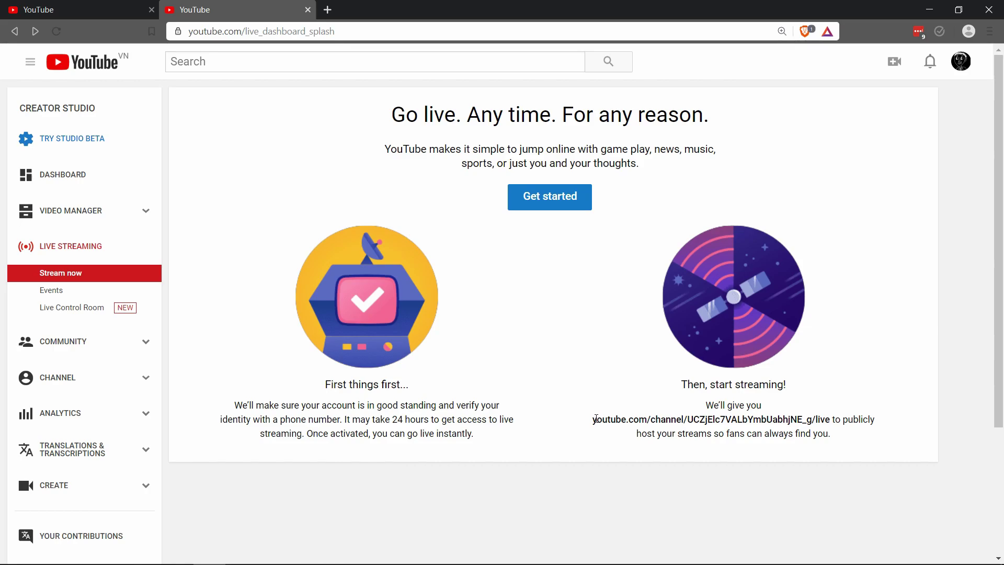
- Highlight the channel URL and ID text, then choose Get started to reach the Live Dashboard
left_click_drag(596, 418, 832, 416)
left_click(710, 419)
double_click(710, 419)
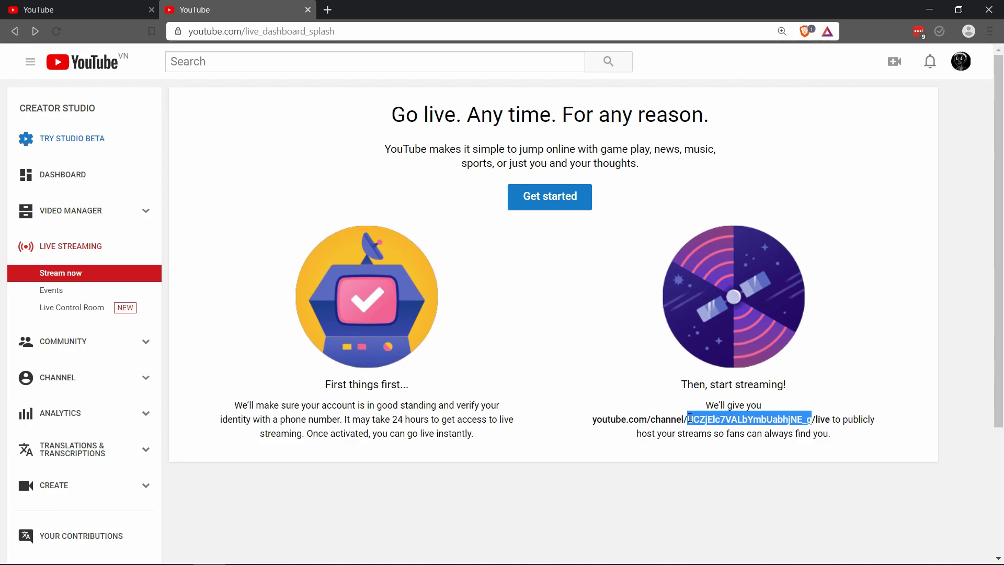
left_click_drag(689, 418, 809, 419)
left_click(802, 420)
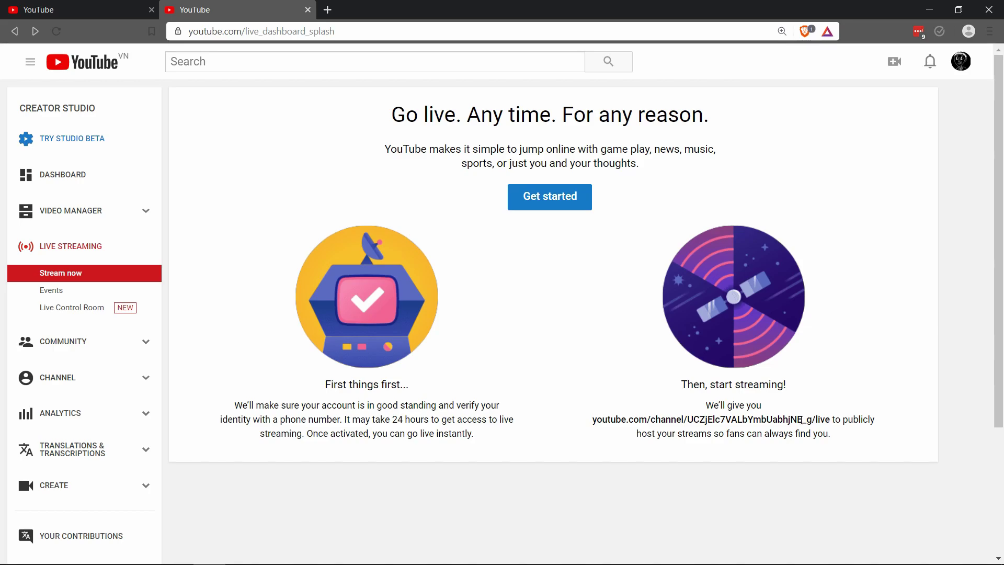
double_click(802, 420)
left_click(811, 420)
left_click_drag(811, 420, 689, 423)
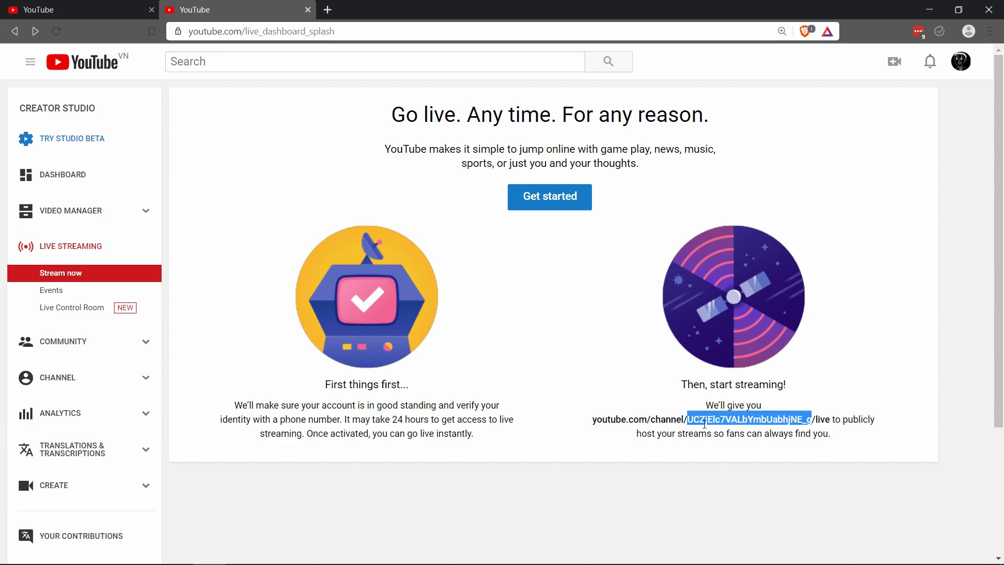
left_click(741, 431)
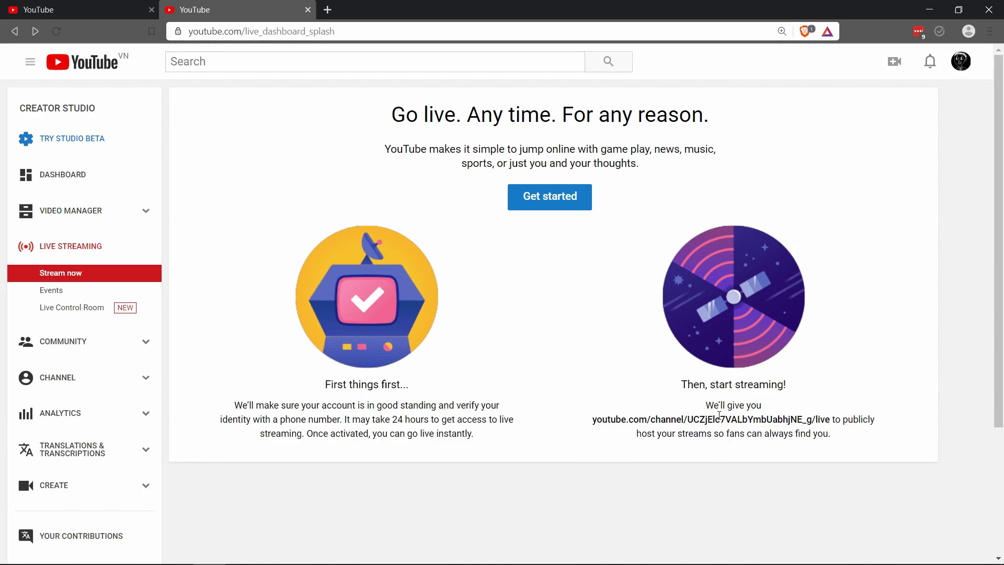
mouse_move(819, 420)
left_mouse_down()
mouse_move(858, 422)
mouse_move(831, 421)
left_mouse_up()
left_click(866, 448)
left_click(550, 197)
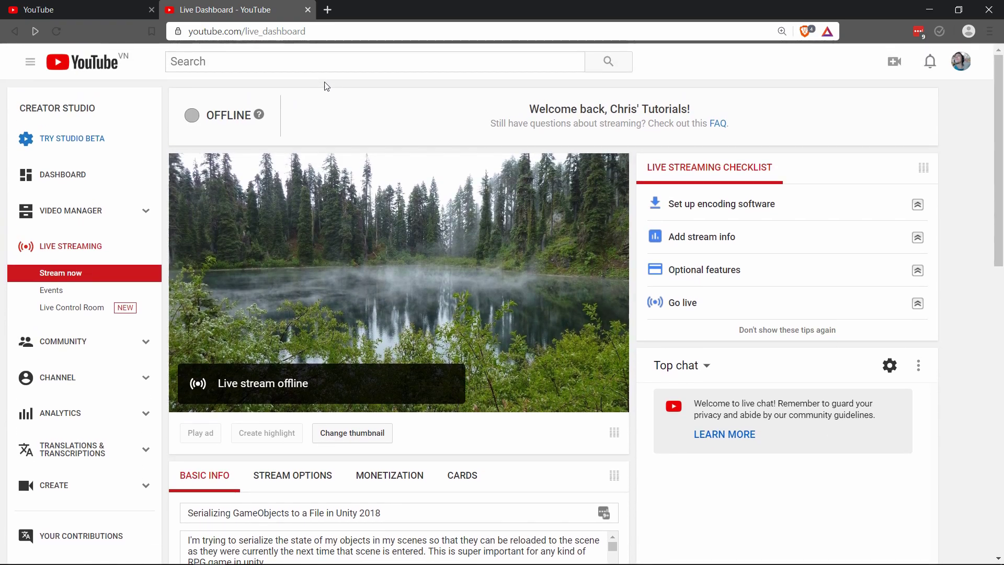
- Scroll to Encoder Setup, highlight the Stream name/key, and return to OBS stream settings
scroll(326, 87, "down", 10)
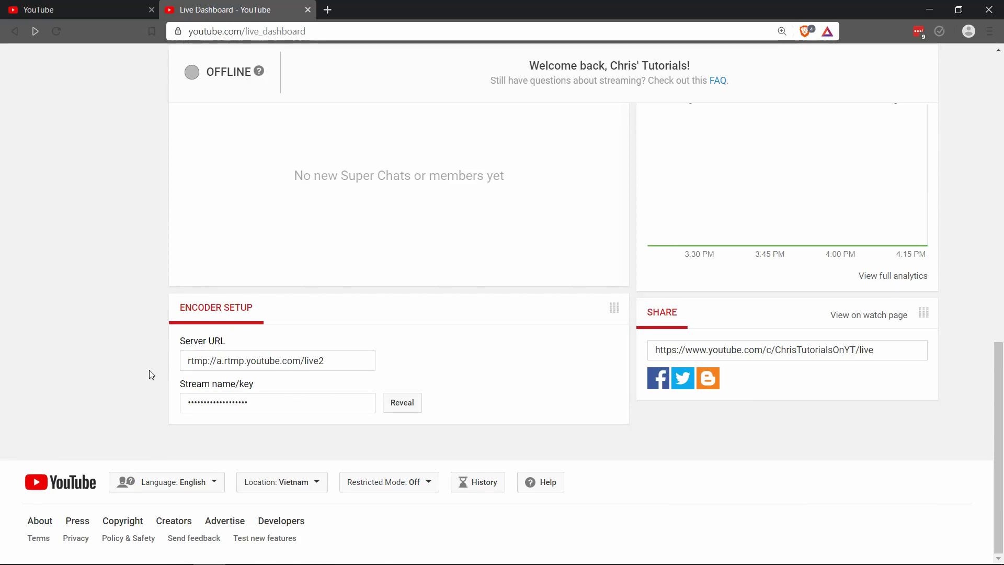
left_click_drag(179, 384, 259, 389)
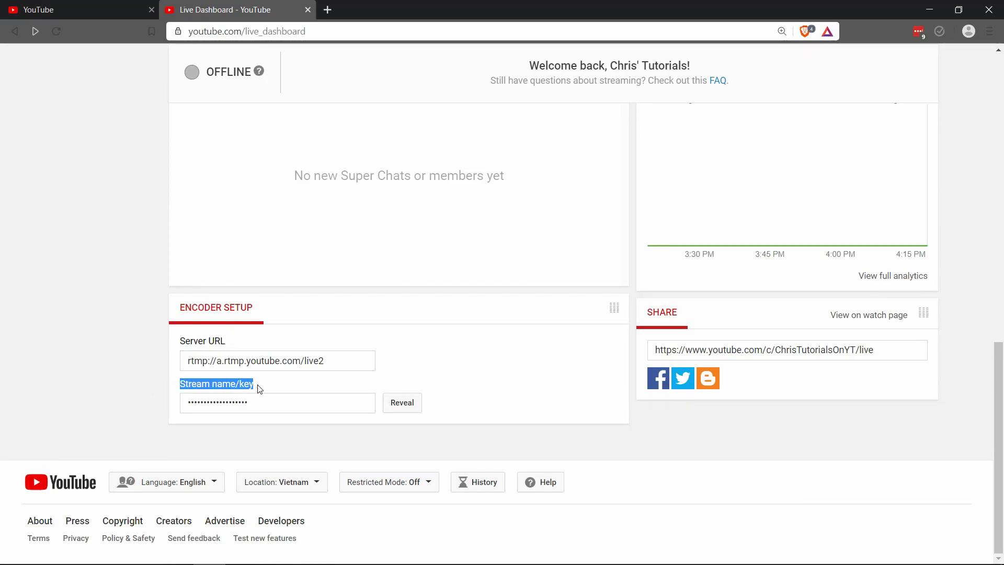
left_click(255, 392)
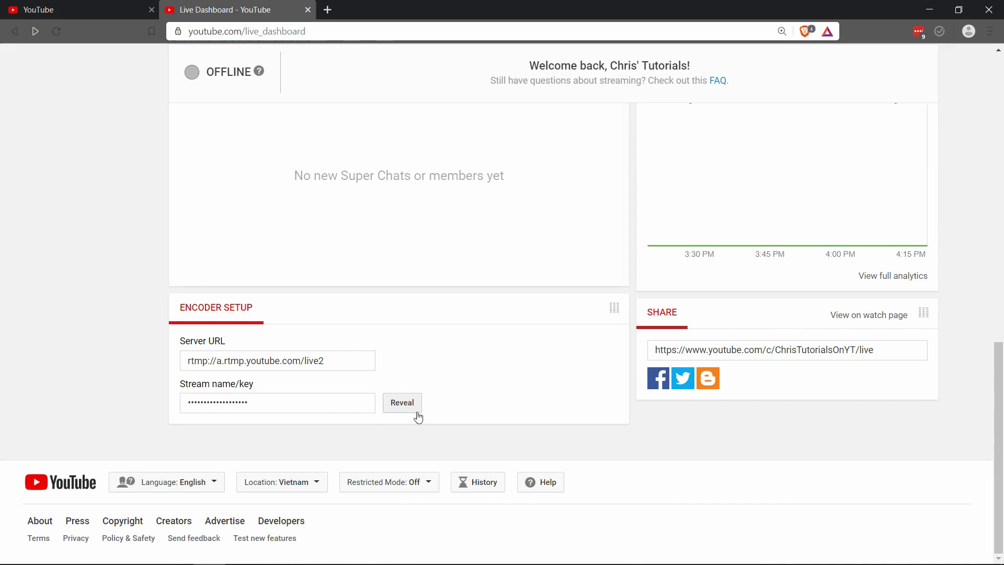
key("alt+Tab")
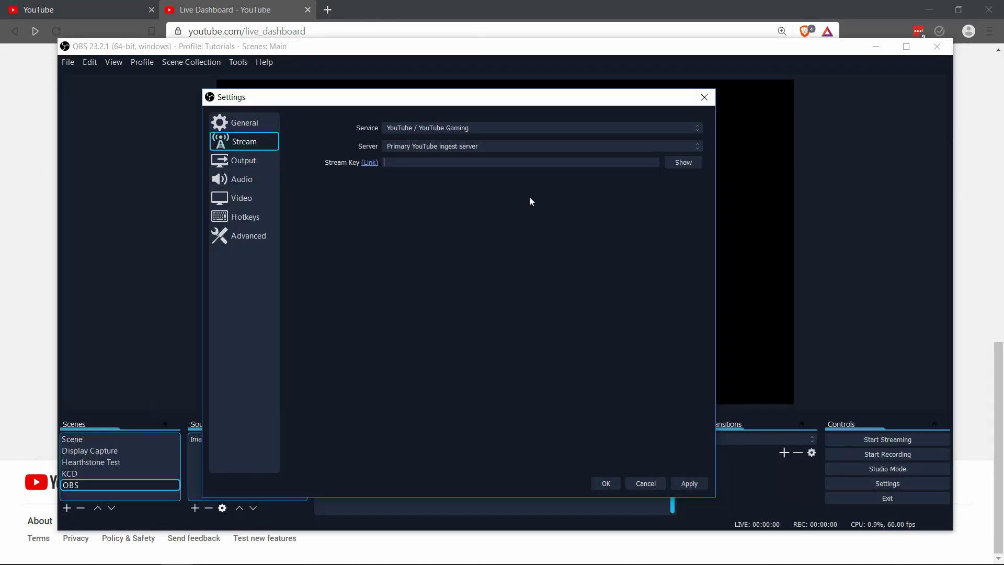
- Paste the YouTube stream key into the Stream Key field, apply and confirm, then return to YouTube
key("ctrl+v")
left_click(690, 484)
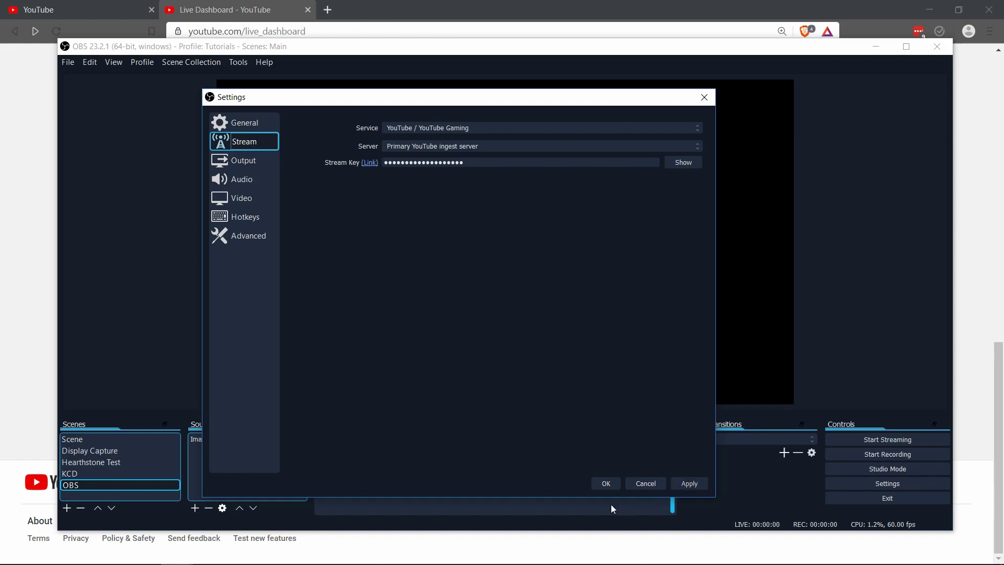
left_click(606, 484)
key("alt+Tab")
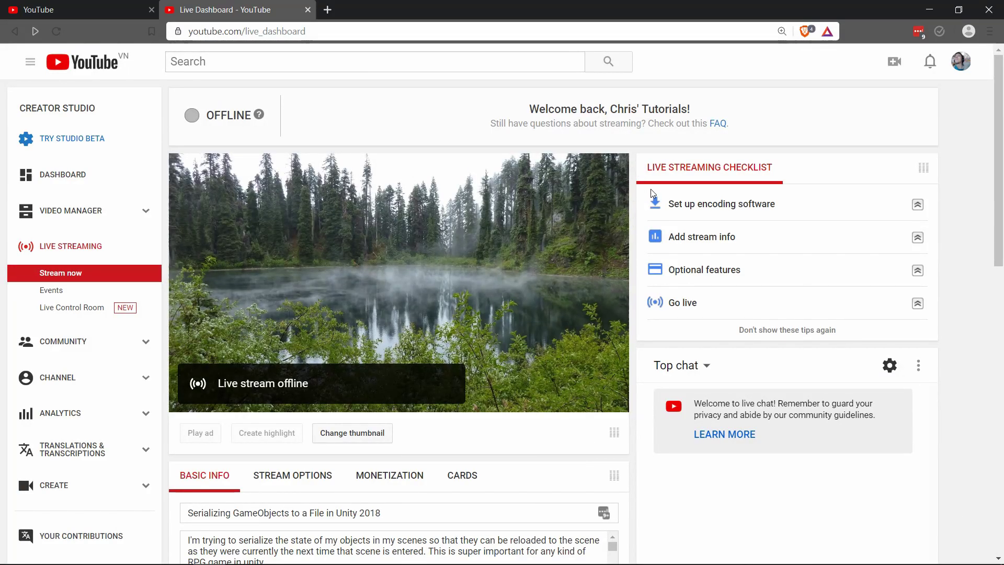
- In Basic Info, change the Privacy dropdown to Private and switch back to the OBS window
scroll(635, 212, "down", 5)
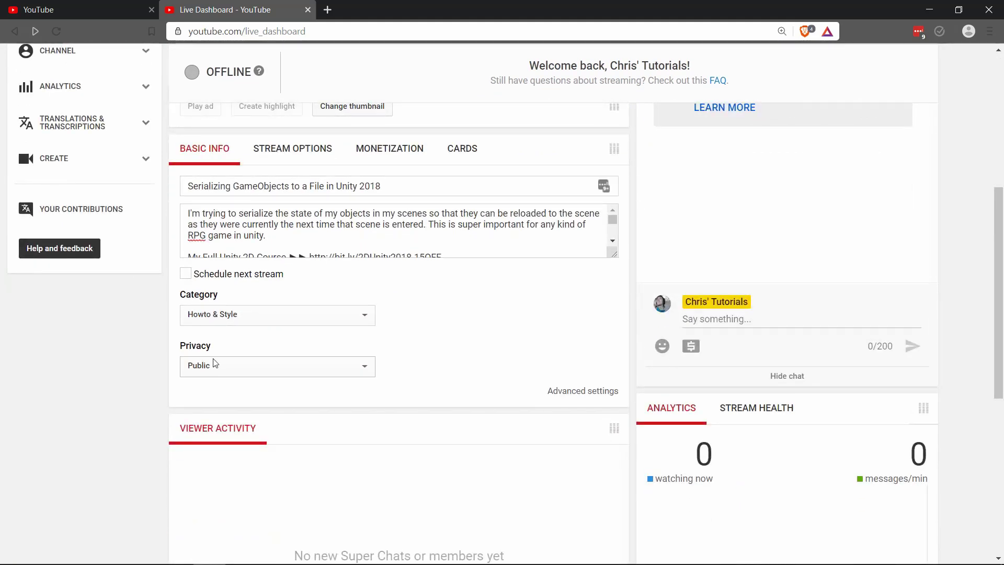
left_click(200, 361)
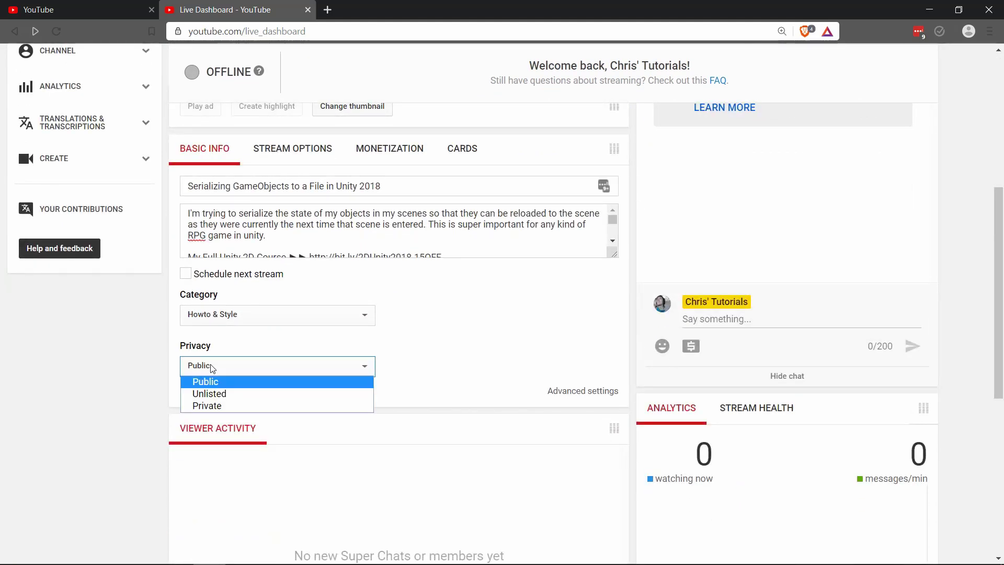
left_click(215, 404)
left_click(447, 367)
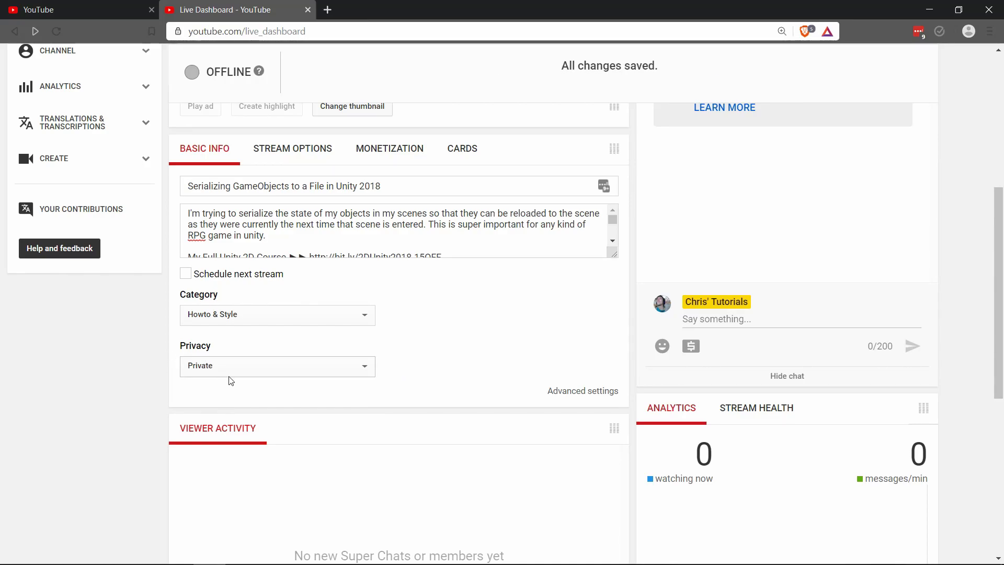
scroll(635, 265, "up", 2)
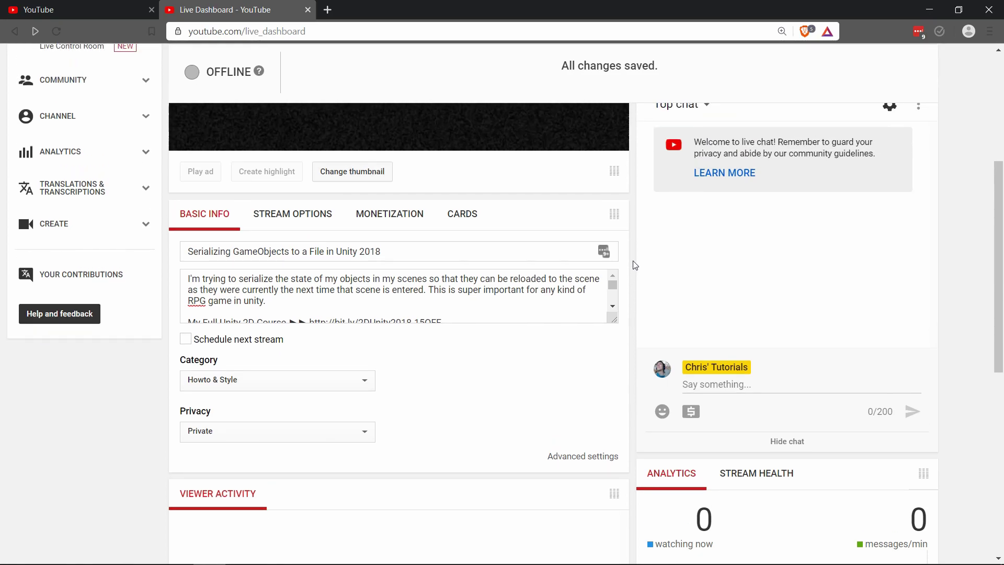
scroll(635, 265, "up", 5)
left_click(456, 542)
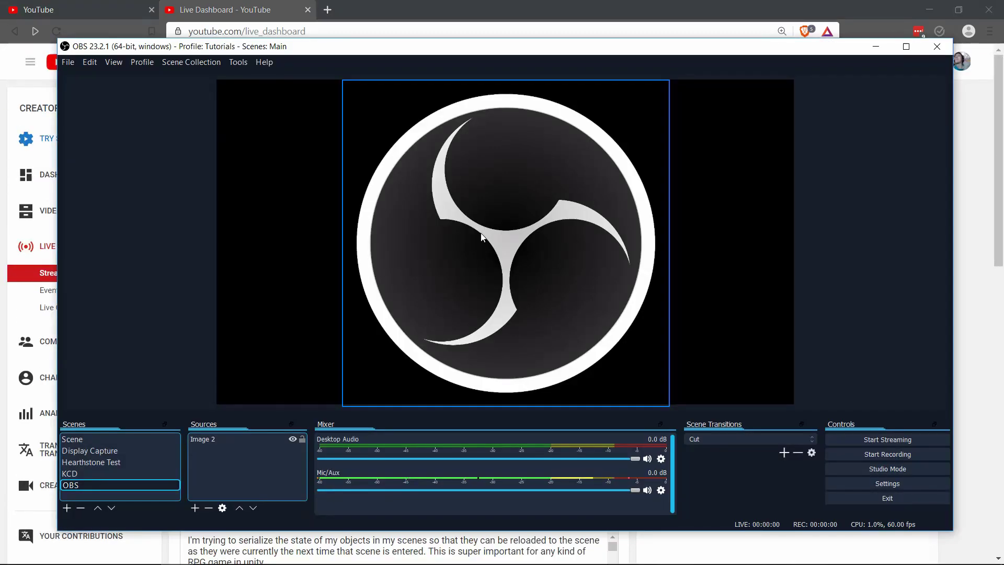
- Start streaming to YouTube from OBS's Controls panel until it reads Stop Streaming
left_click(869, 444)
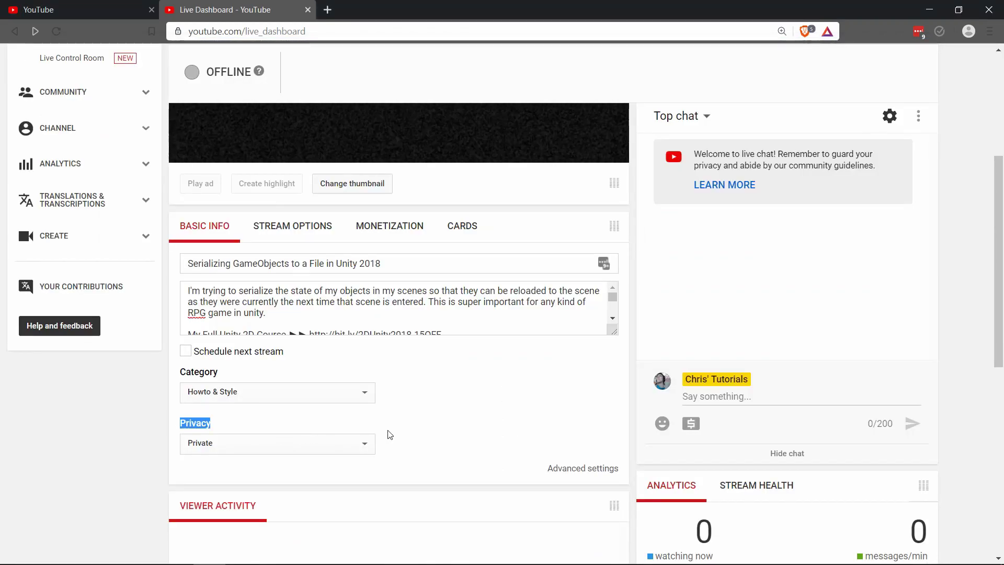
left_click(407, 431)
key("alt+Tab")
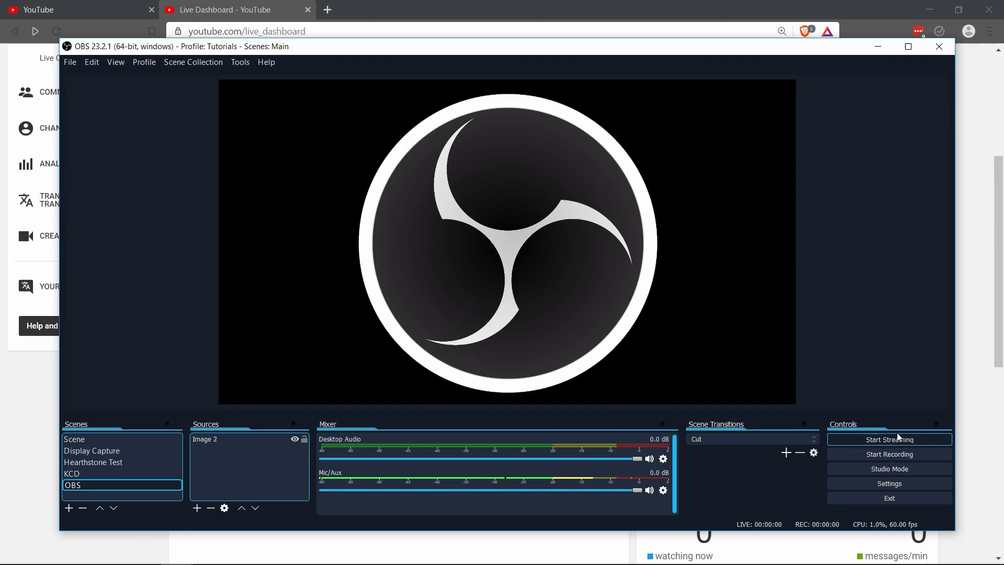
left_click(913, 442)
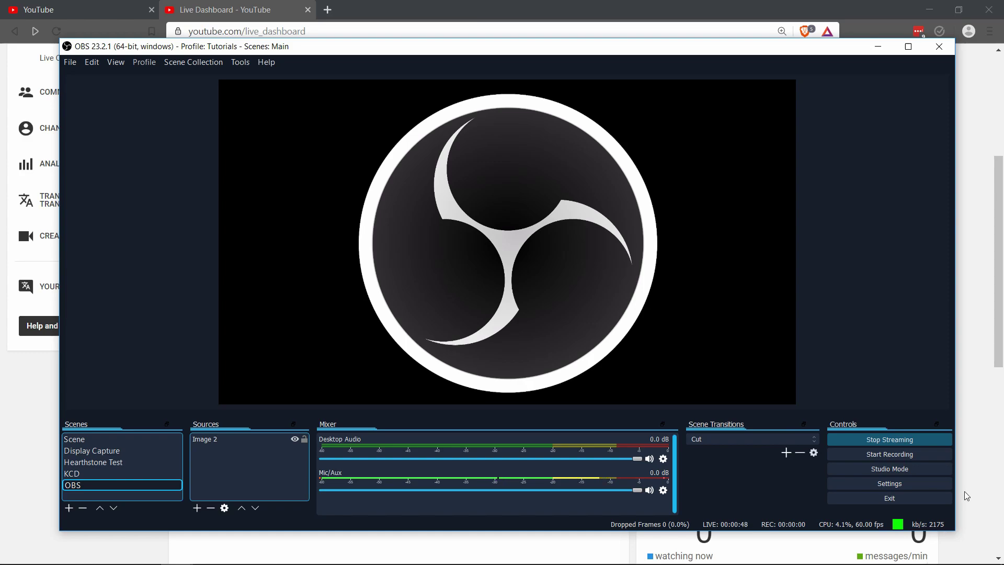
left_click_drag(998, 329, 995, 224)
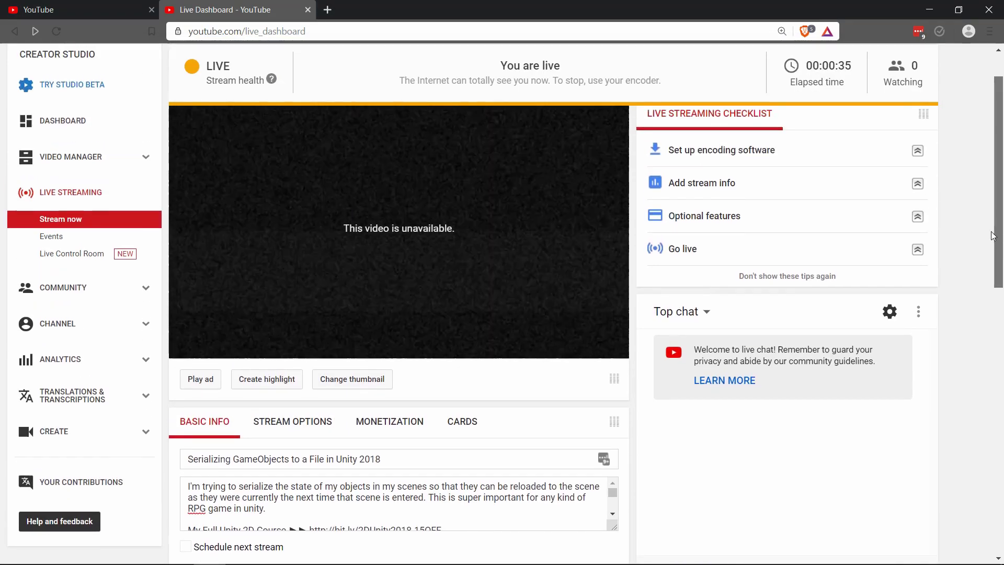
- Refresh the Live Dashboard with F5 and confirm the stream's privacy remains Private
scroll(987, 240, "up", 1)
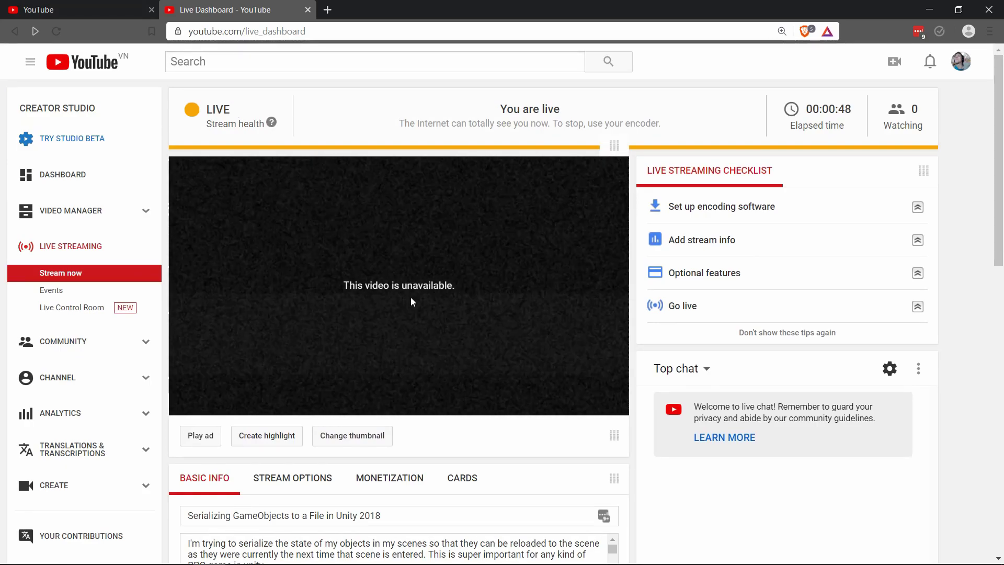
key("F5")
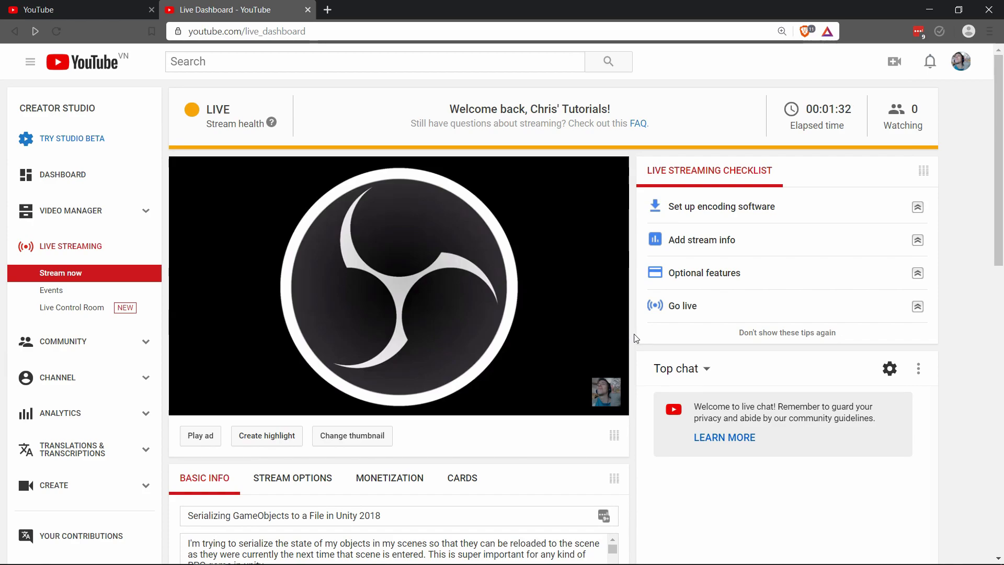
scroll(636, 339, "down", 5)
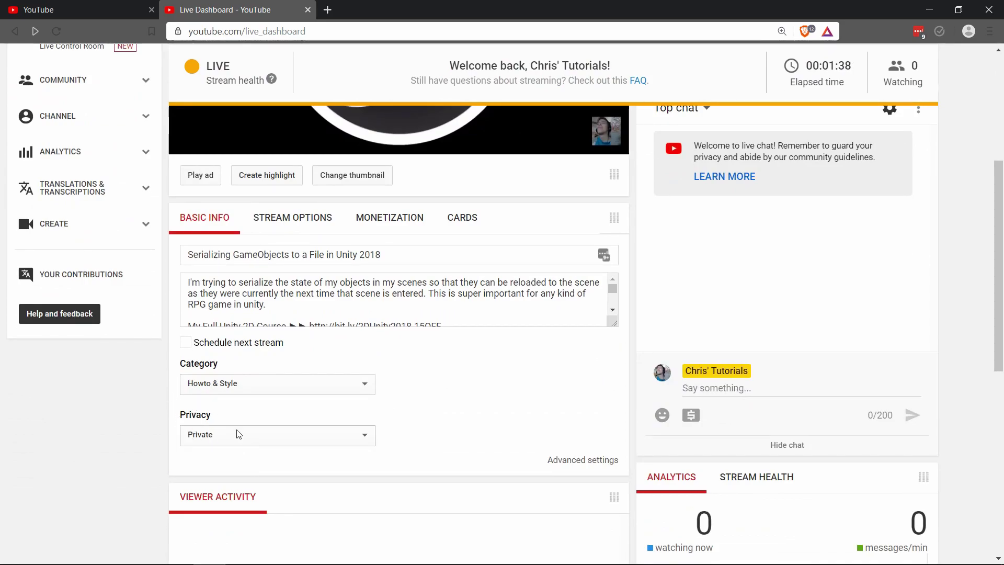
left_click(193, 434)
left_click(253, 438)
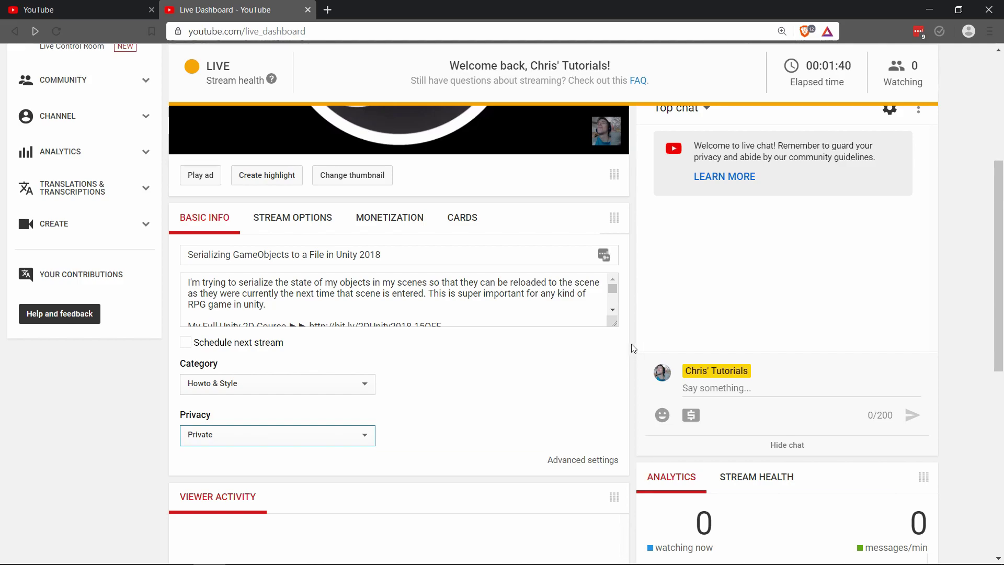